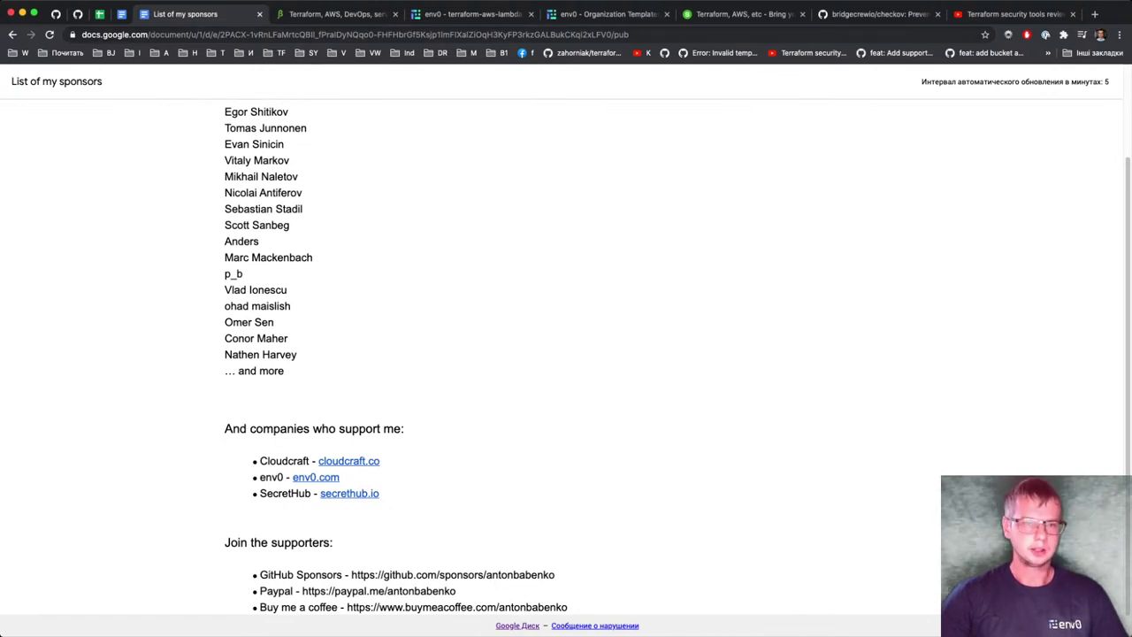
# - Examine the Terraform Init output in the env0 deployment log of the terraform-aws-lambda environment
pyautogui.press('super+7')
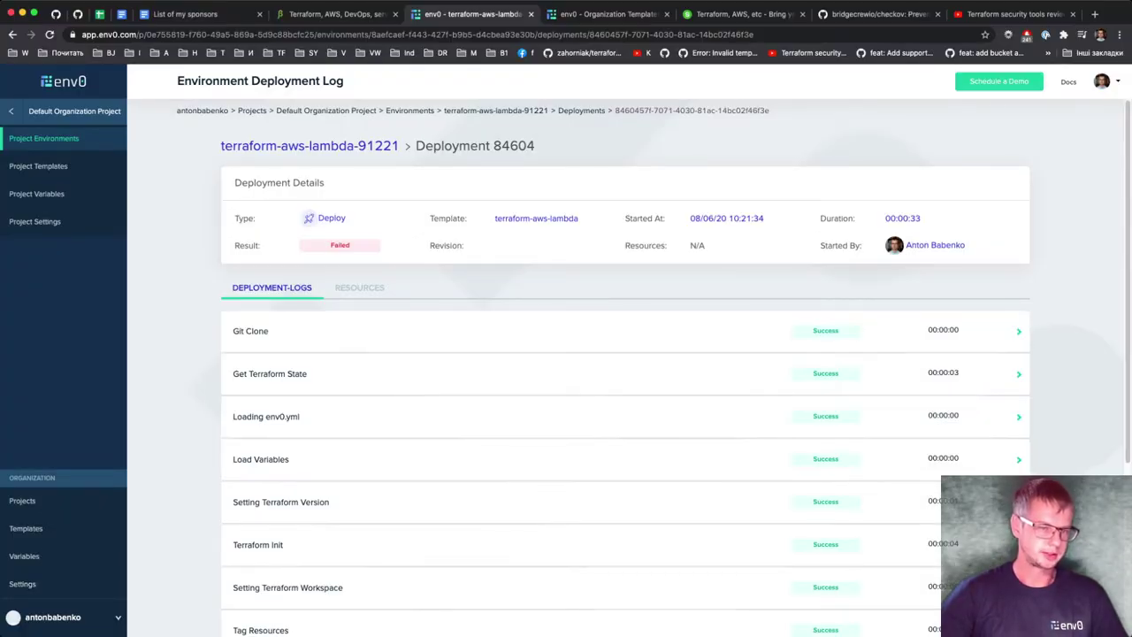
pyautogui.scroll(-1, 624, 371)
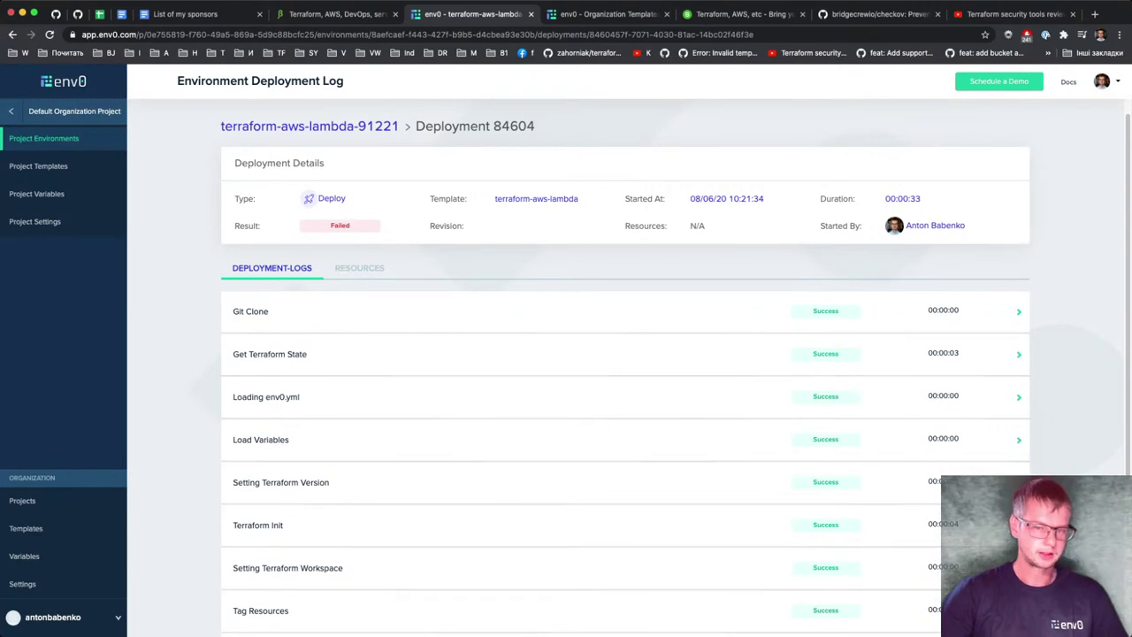
pyautogui.scroll(-3, 624, 372)
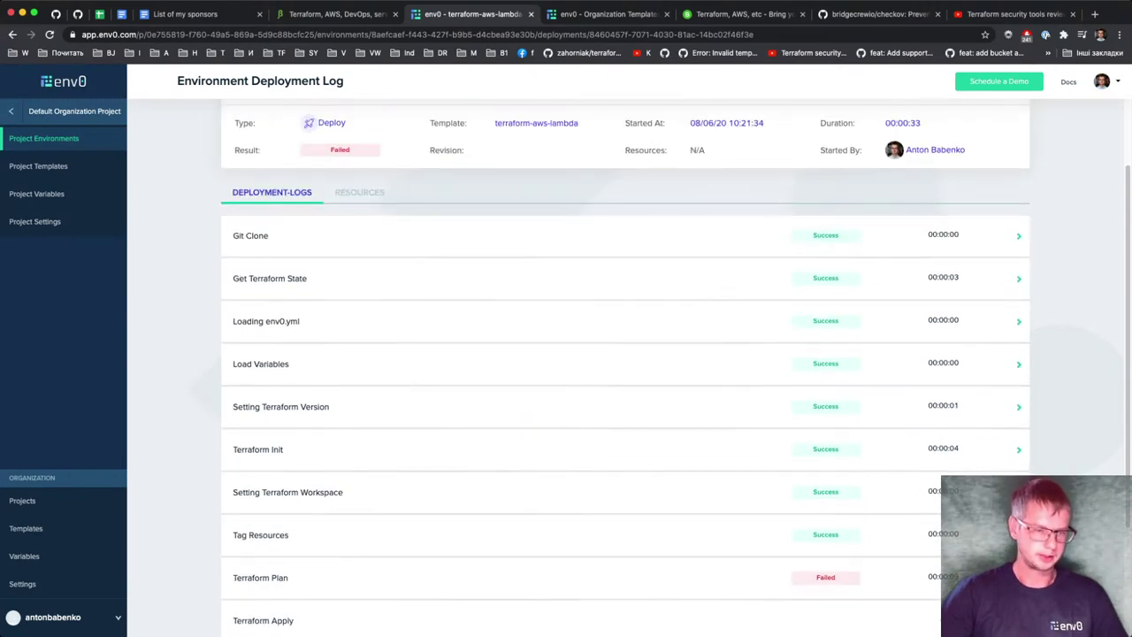
pyautogui.click(624, 449)
pyautogui.scroll(-1, 624, 371)
pyautogui.scroll(-1, 624, 371)
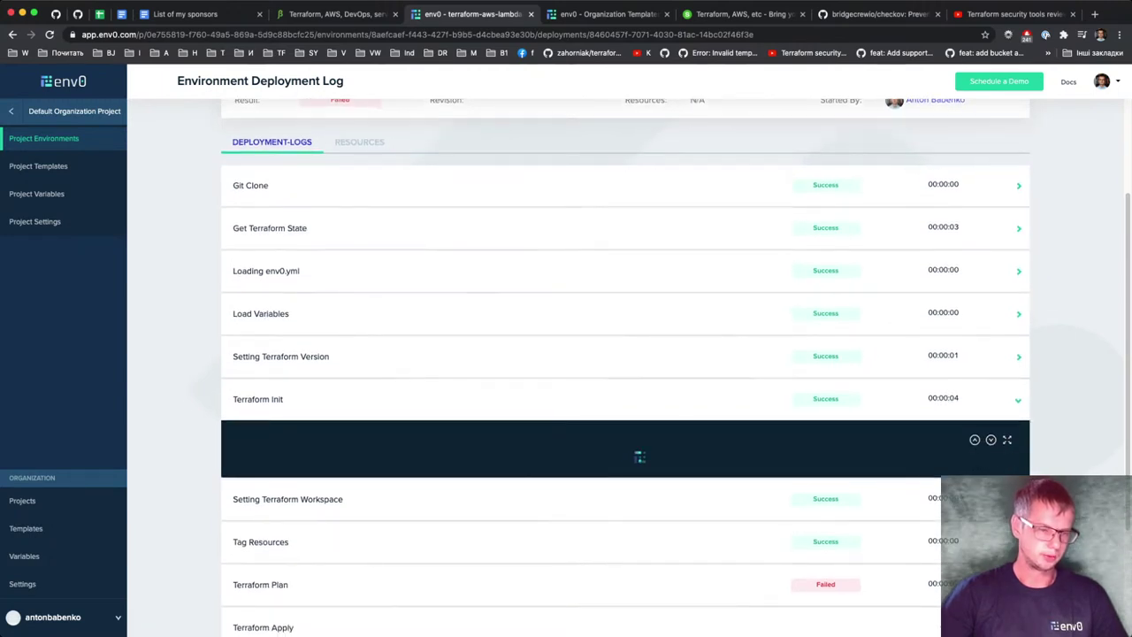
pyautogui.scroll(-3, 624, 371)
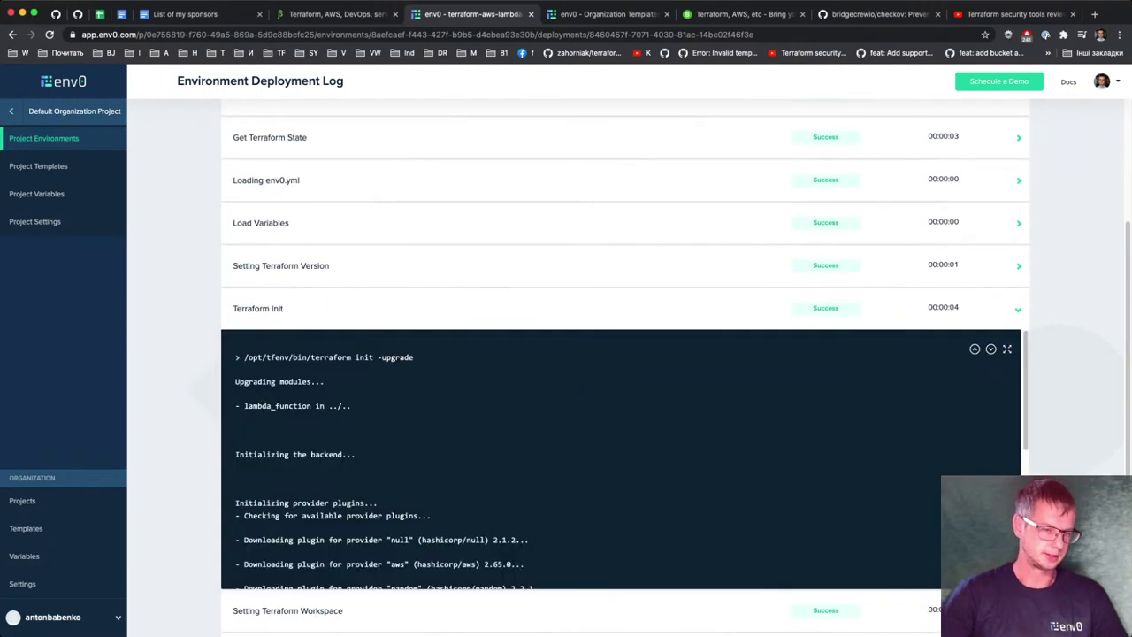
pyautogui.scroll(-4, 625, 460)
pyautogui.scroll(-3, 624, 371)
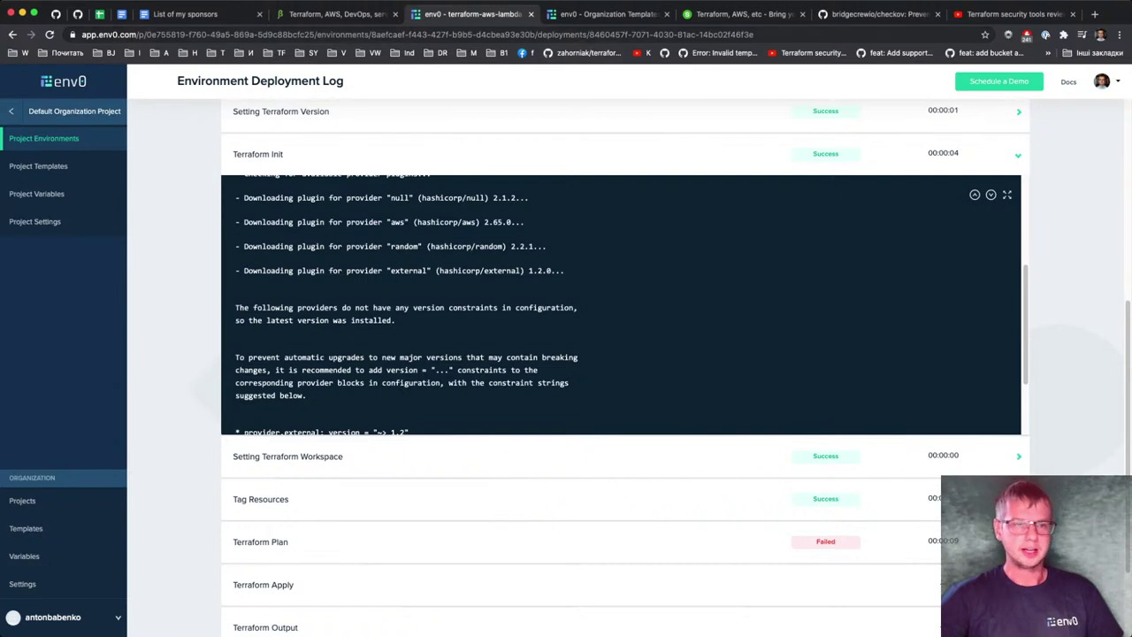
pyautogui.press('super+l')
pyautogui.write('env.')
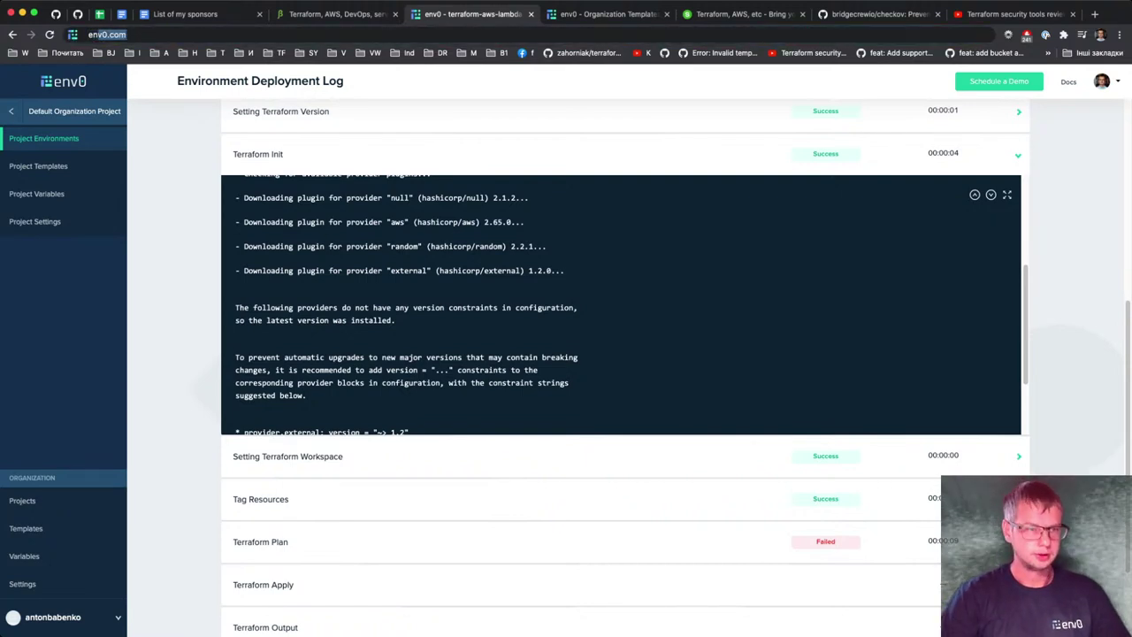
pyautogui.write('0')
pyautogui.press('Down')
pyautogui.write('/anton')
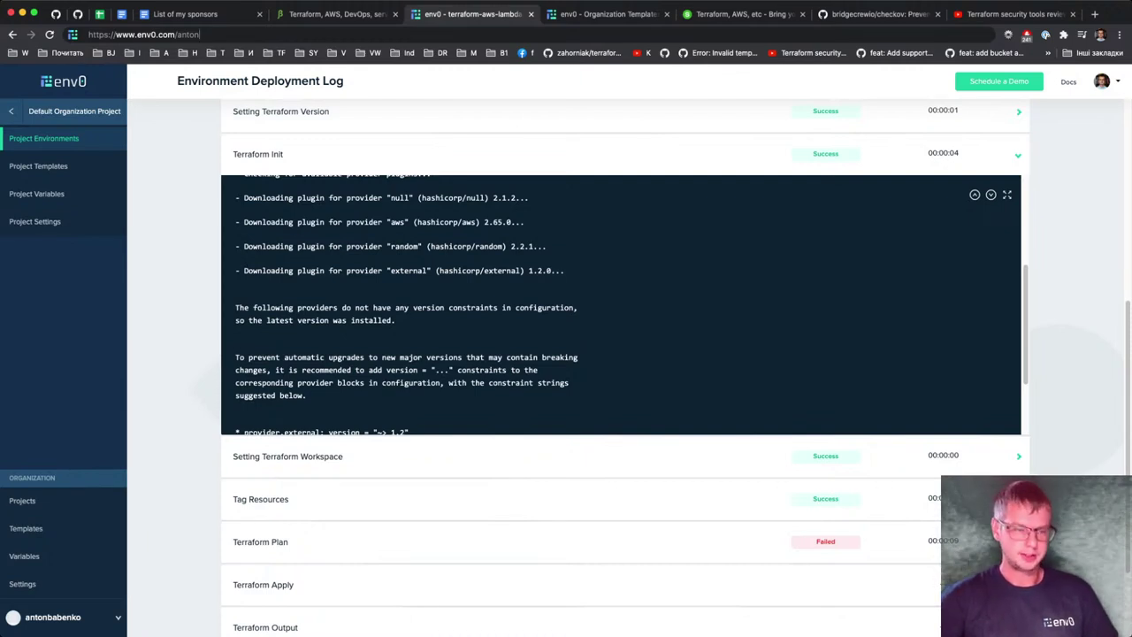
# - Open the Terratag repository at github.com/env0/terratag in place of the deployment log
pyautogui.press('super+l')
pyautogui.write('terrat')
pyautogui.write('ogenic')
pyautogui.press('Left')
pyautogui.press('Left')
pyautogui.press('Left')
pyautogui.press('Left')
pyautogui.press('Left')
pyautogui.press('Left')
pyautogui.press('Left')
pyautogui.press('Left')
pyautogui.press('BackSpace')
pyautogui.press('End')
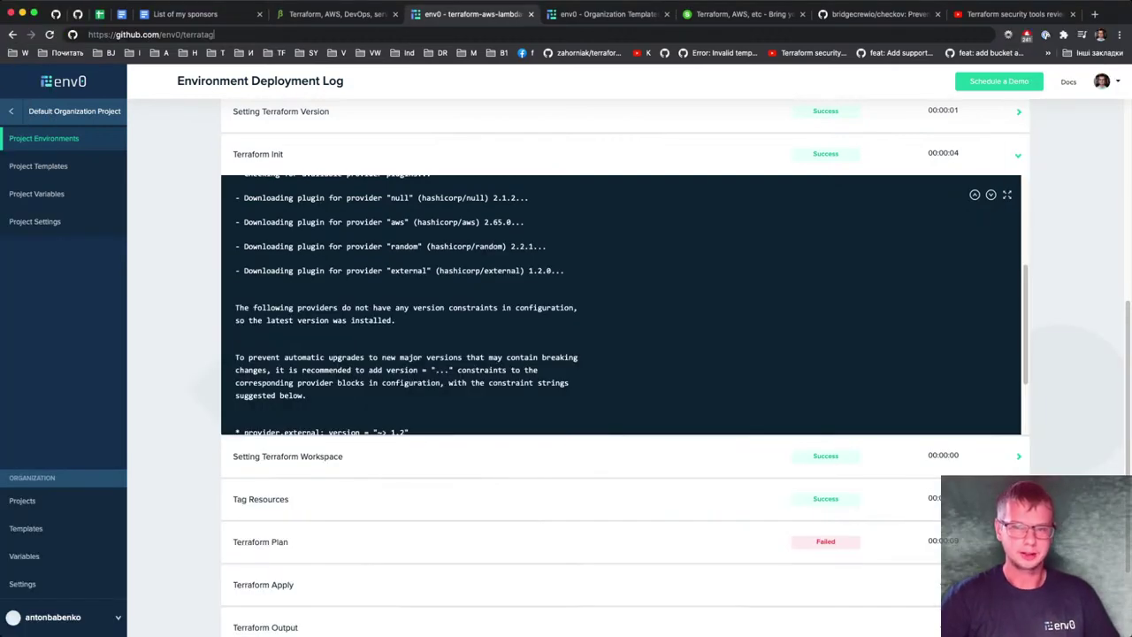
pyautogui.press('Down')
pyautogui.press('Return')
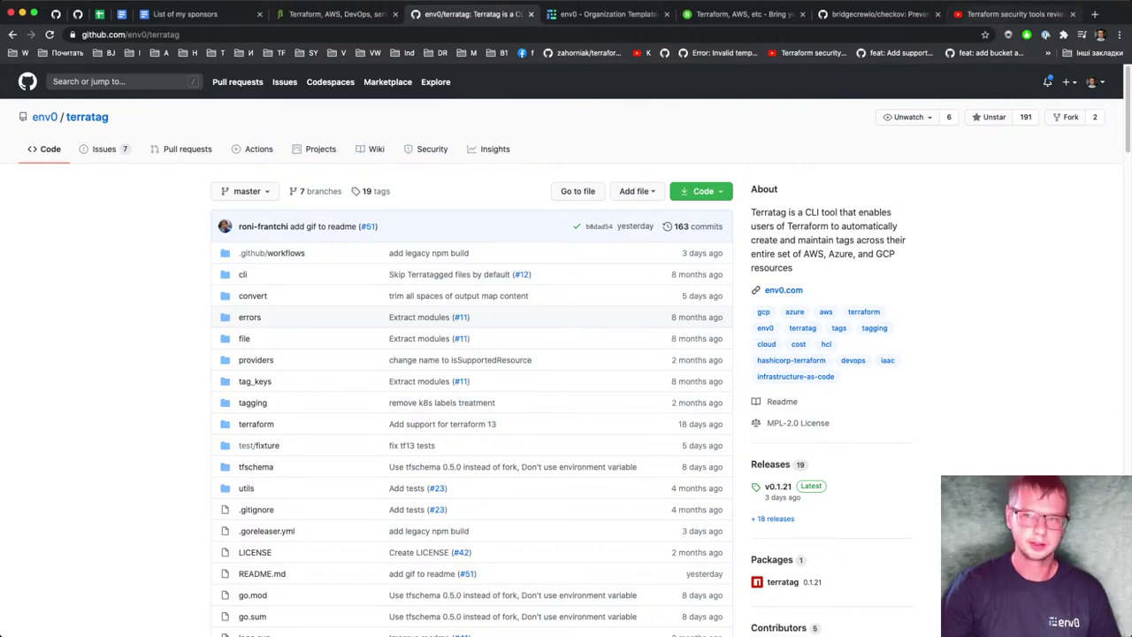
pyautogui.press('super+9')
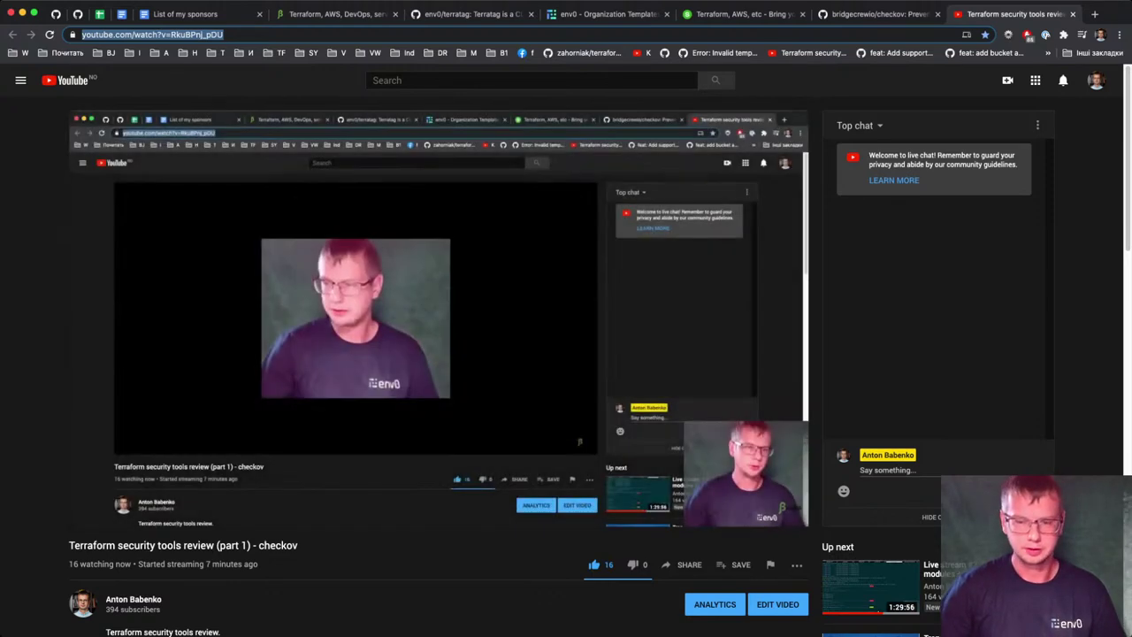
pyautogui.click(911, 470)
pyautogui.write('https://app.sli.do/event/ncam0jsz')
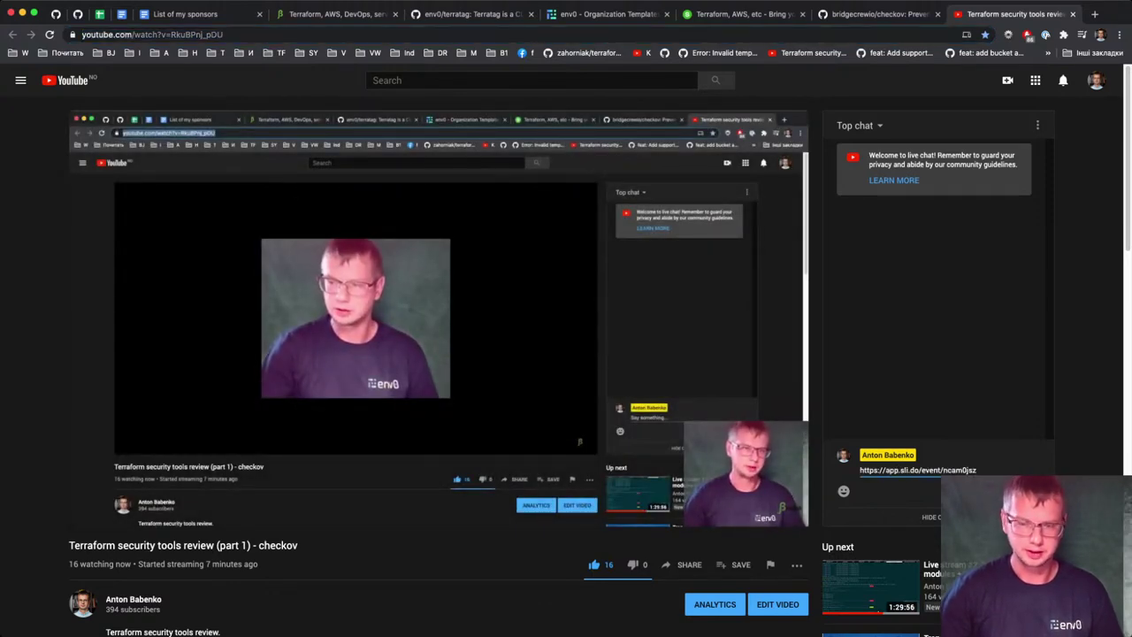
pyautogui.press('Return')
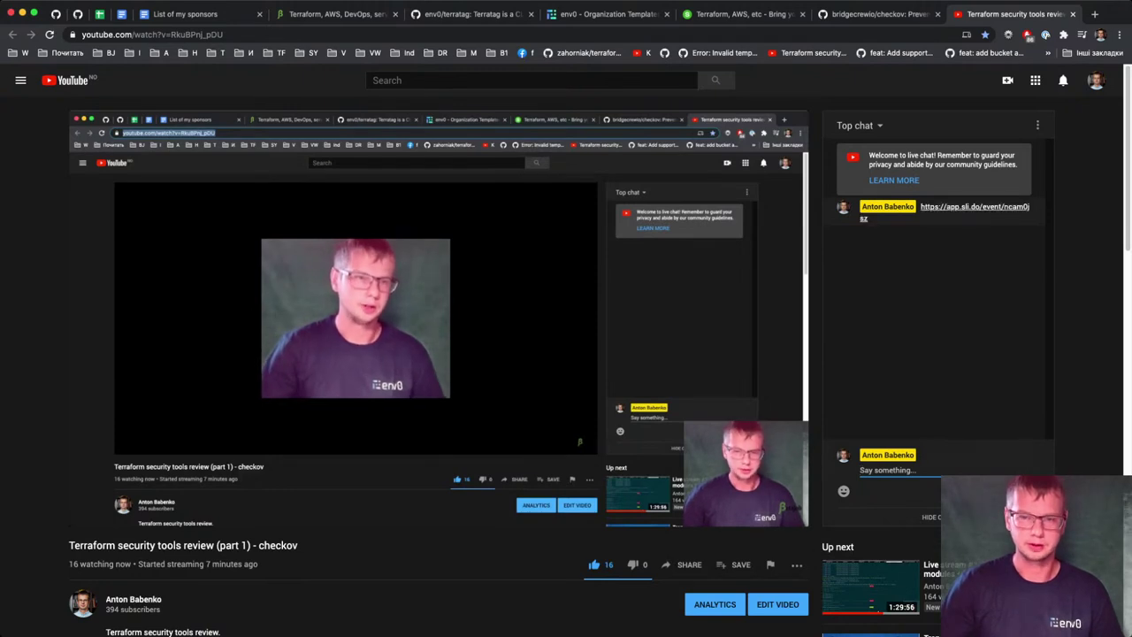